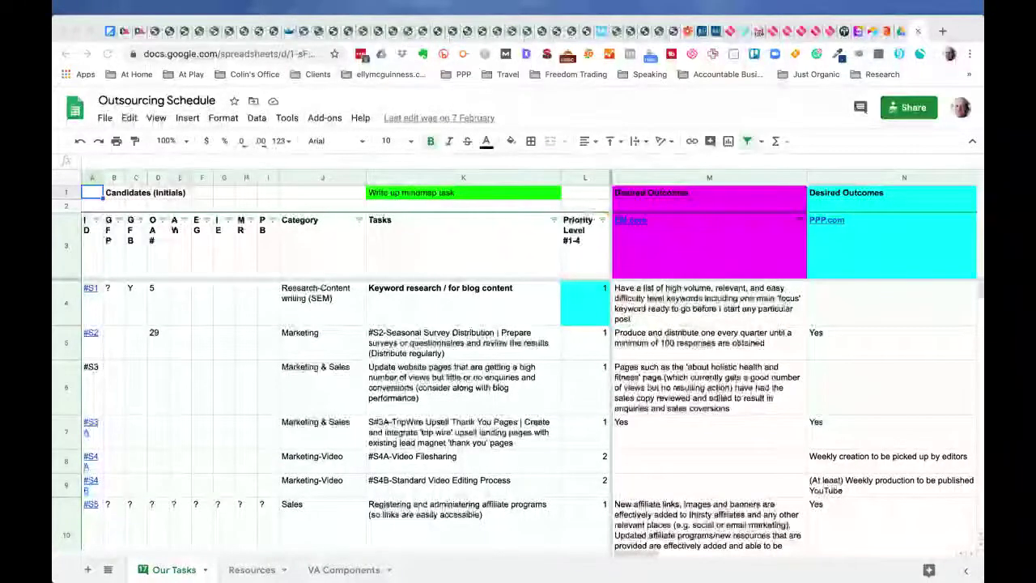
Step: Review the filter values of the Category column through to Transcribing, keep all of them selected and dismiss the document status notice
click(359, 219)
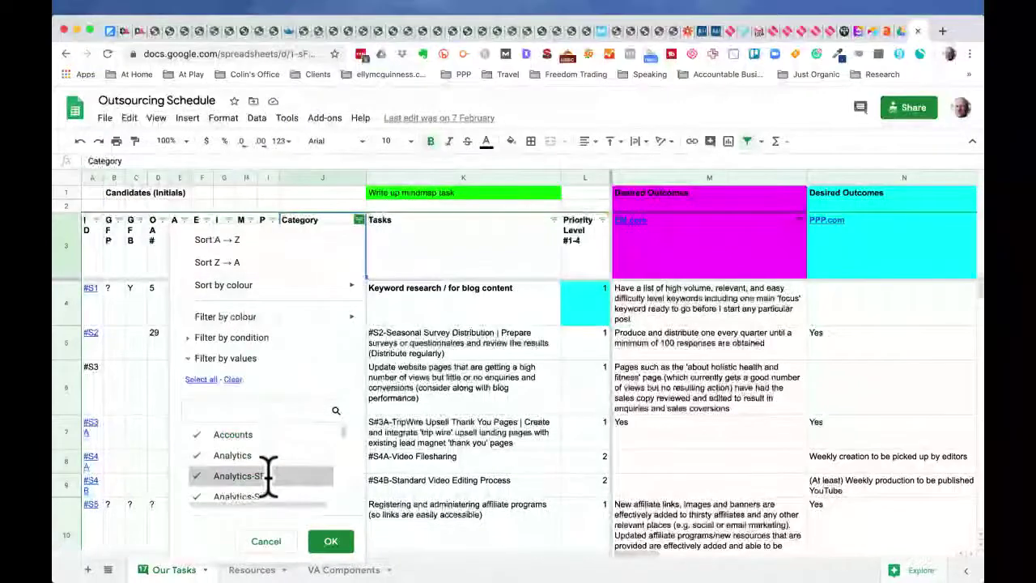
scroll(273, 490, down, 1)
scroll(276, 494, up, 1)
scroll(275, 496, down, 5)
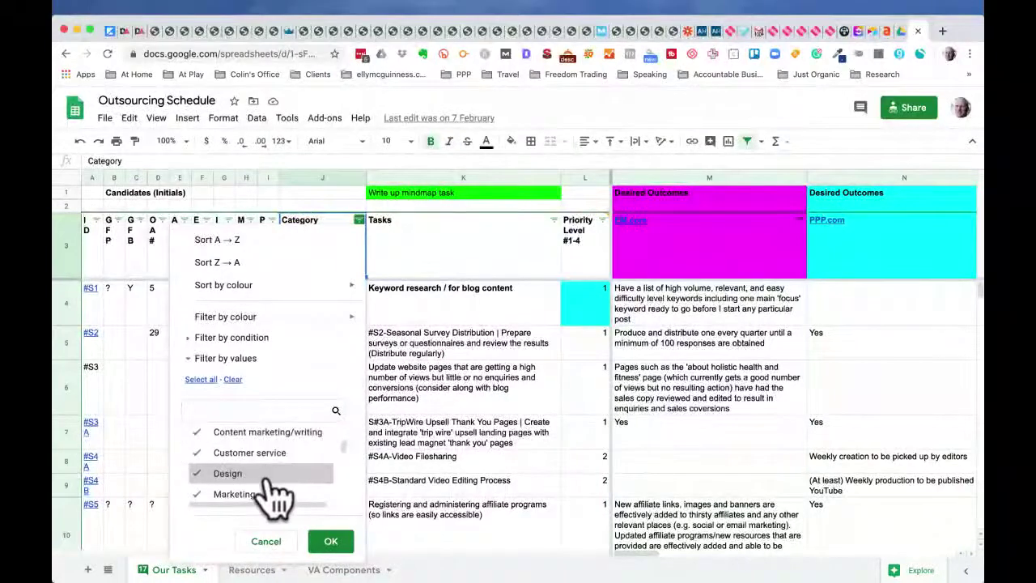
scroll(275, 487, down, 2)
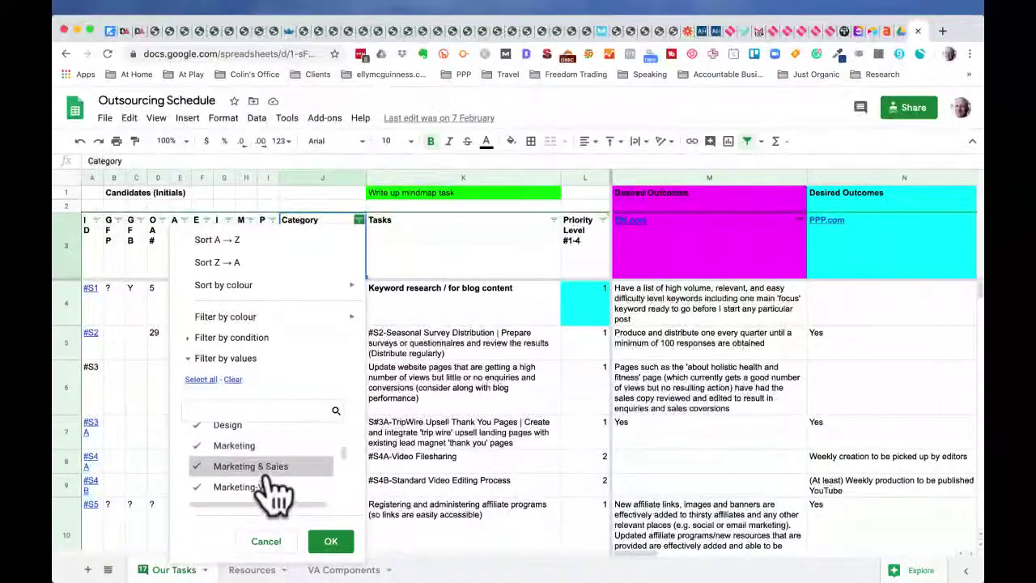
scroll(275, 491, down, 3)
scroll(275, 492, down, 3)
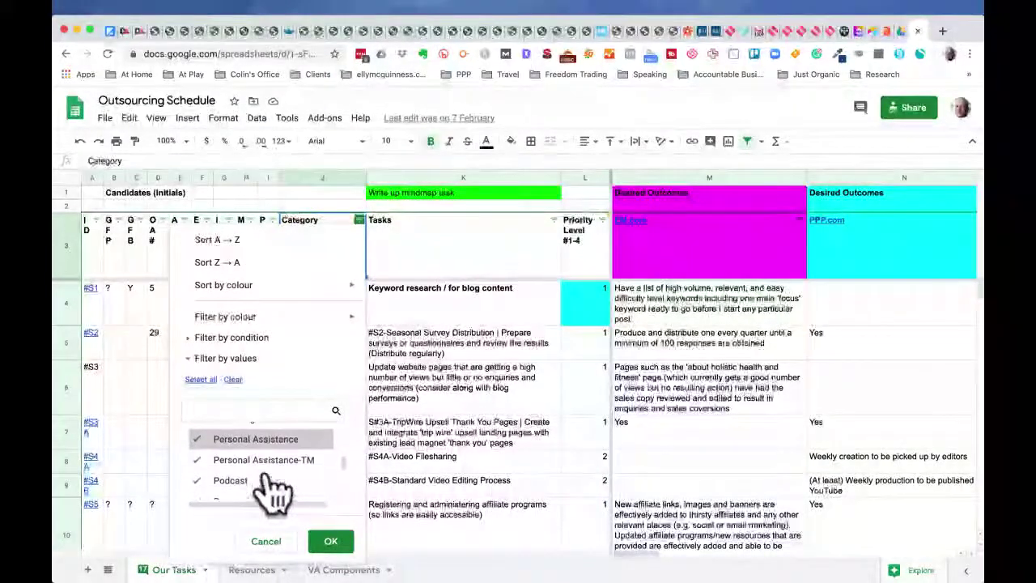
scroll(275, 494, down, 2)
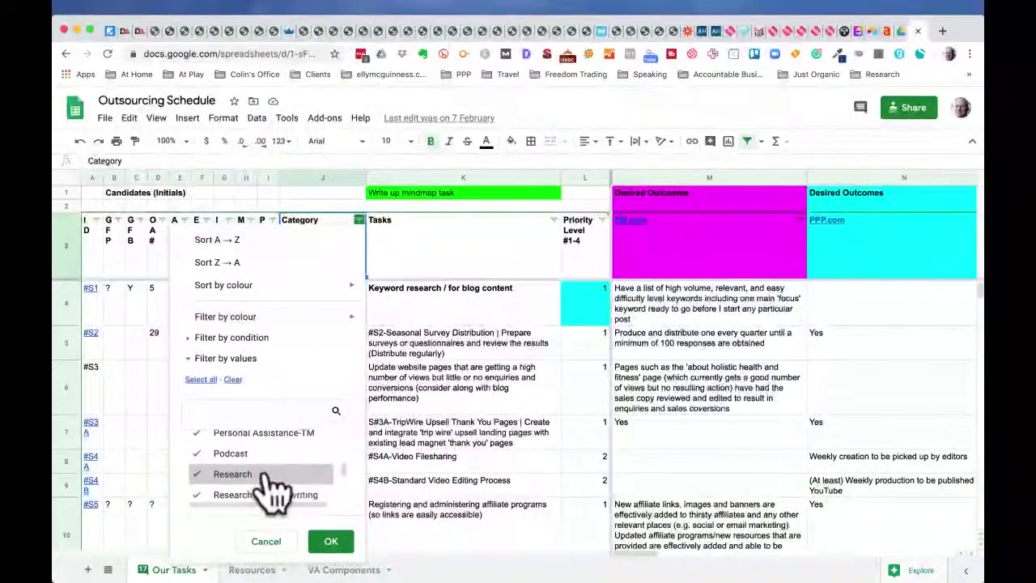
scroll(275, 490, down, 4)
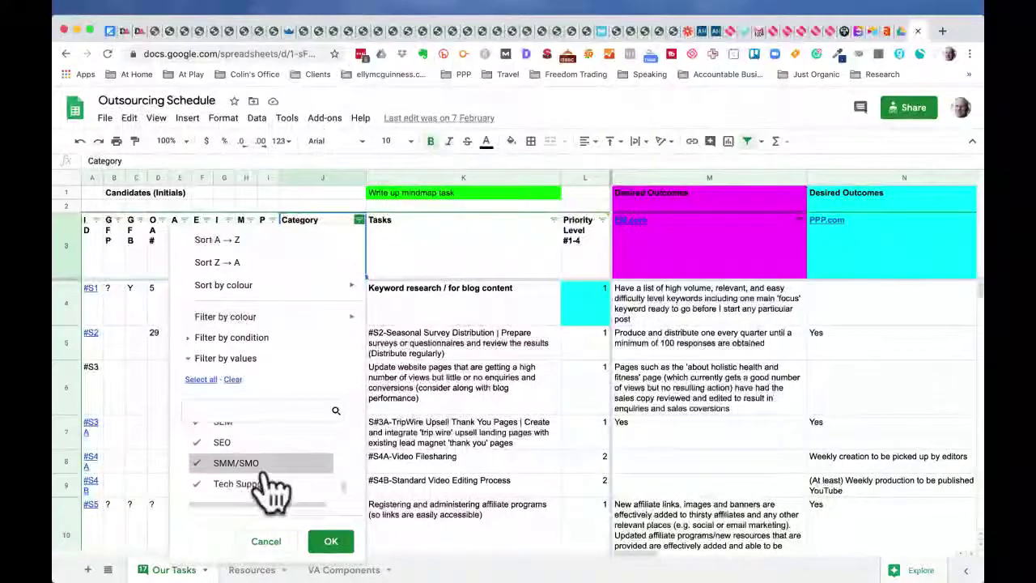
scroll(271, 494, down, 1)
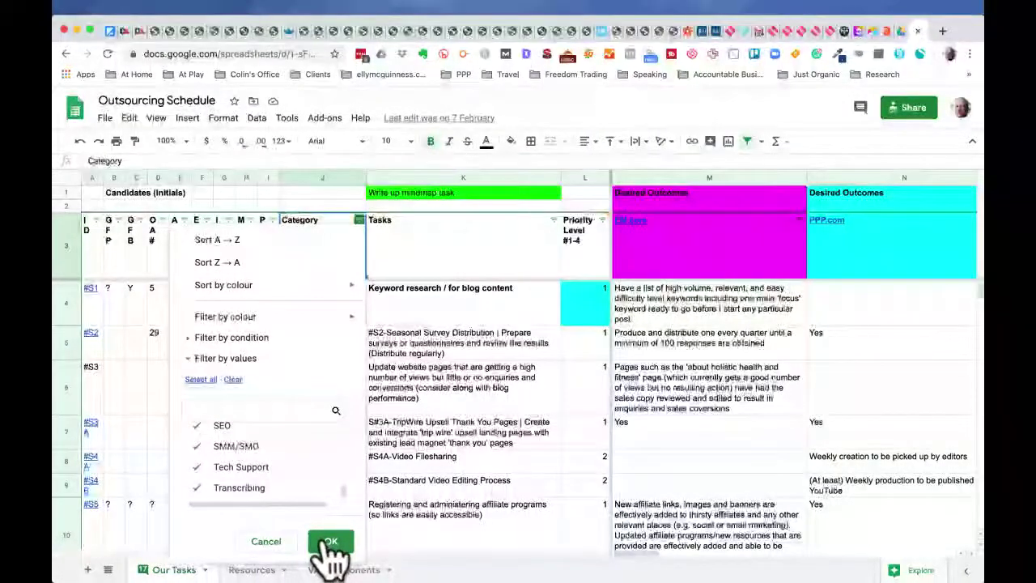
key(Return)
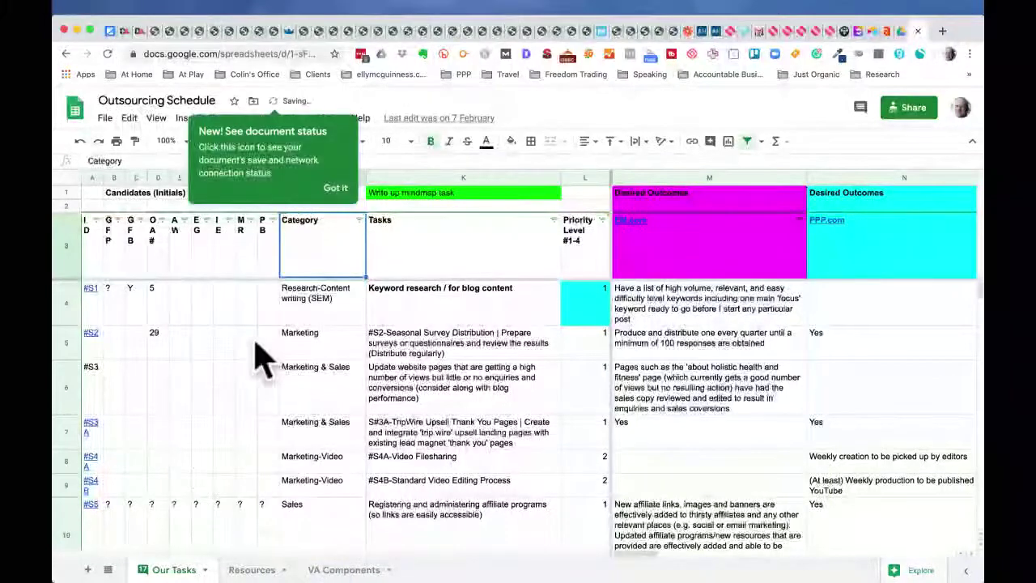
click(335, 191)
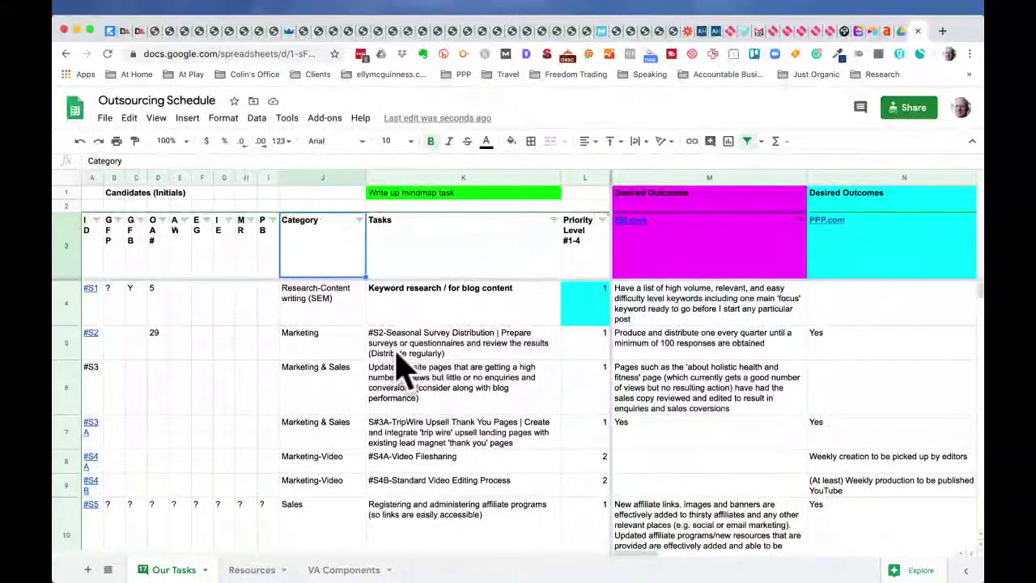
Step: Expand the comment on the Priority Level #1-4 header, read the definitions of all four levels and close it
mouse_move(597, 231)
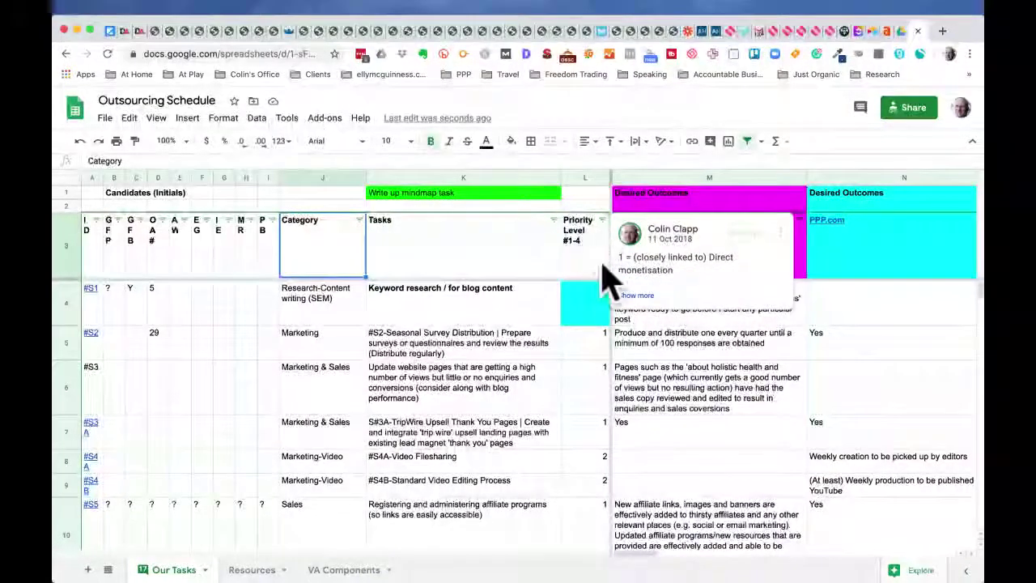
click(637, 294)
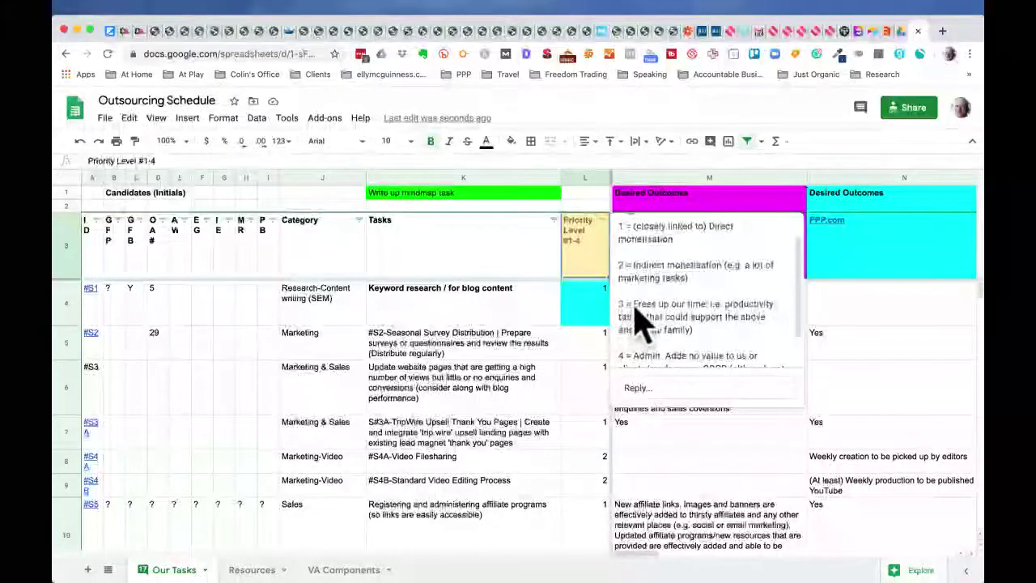
scroll(654, 328, down, 2)
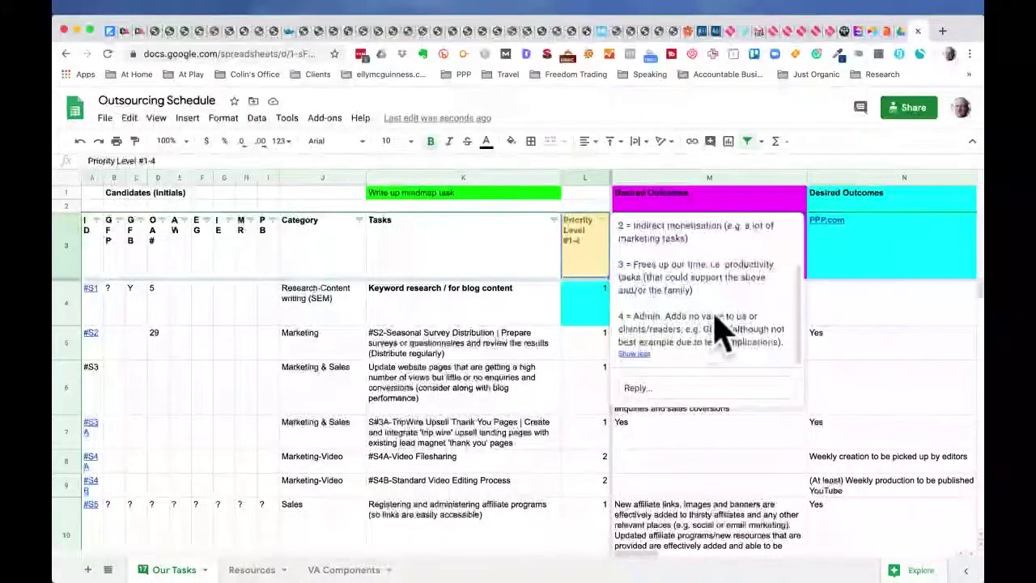
click(476, 311)
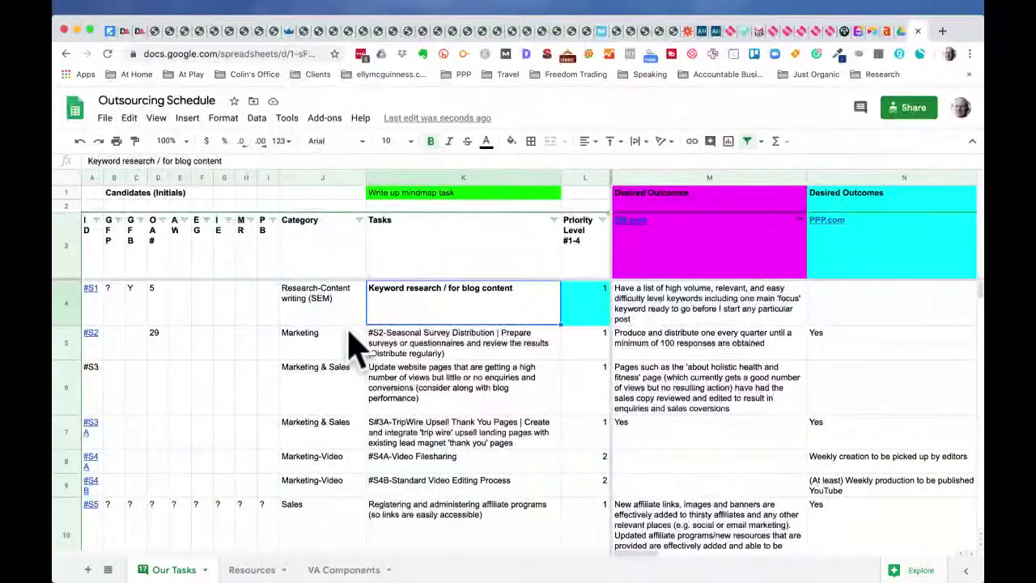
Step: Look through the whole Our Tasks list down to the Transcribing rows and return to the first task
scroll(347, 344, down, 15)
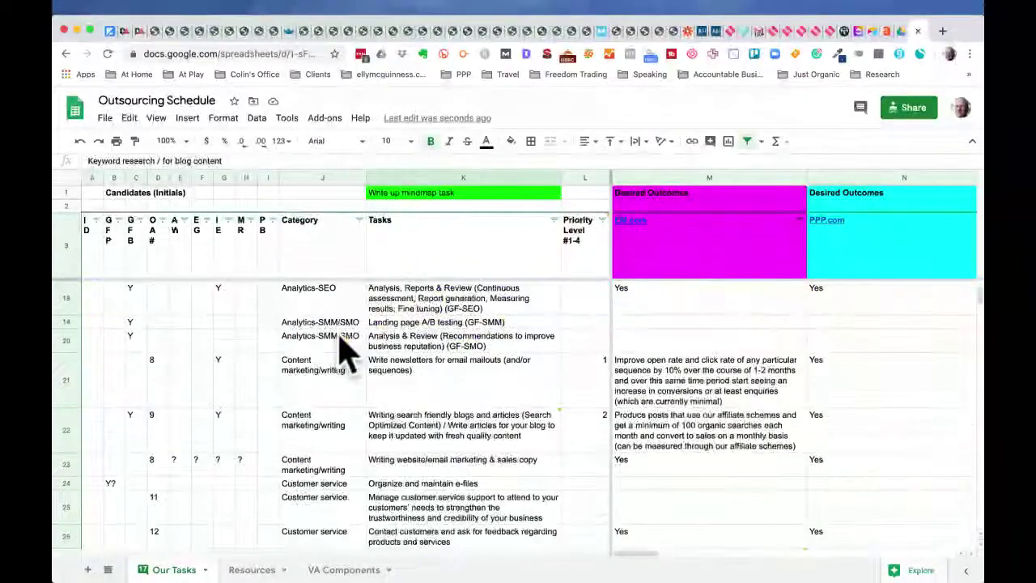
scroll(347, 352, down, 15)
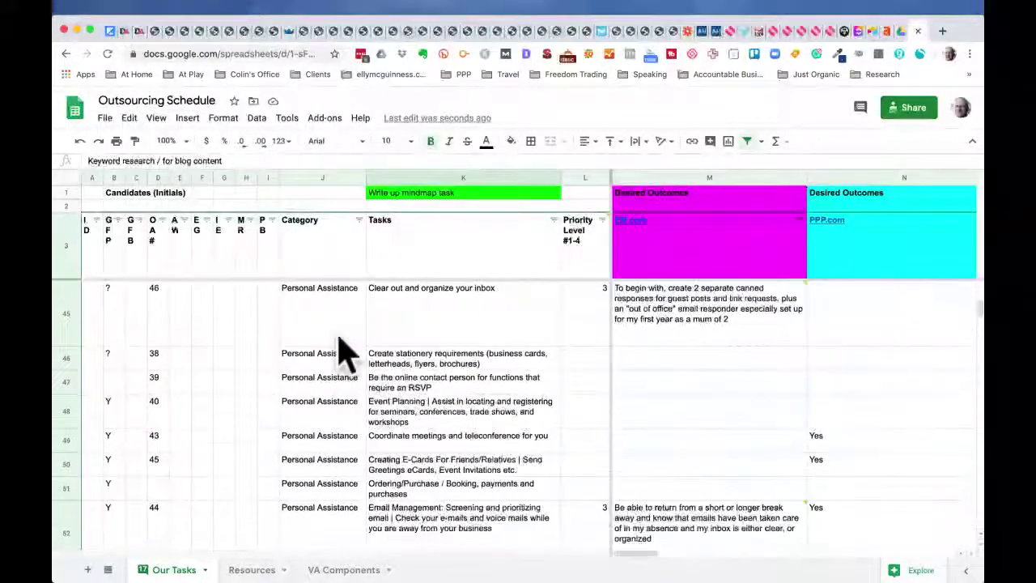
scroll(346, 349, down, 15)
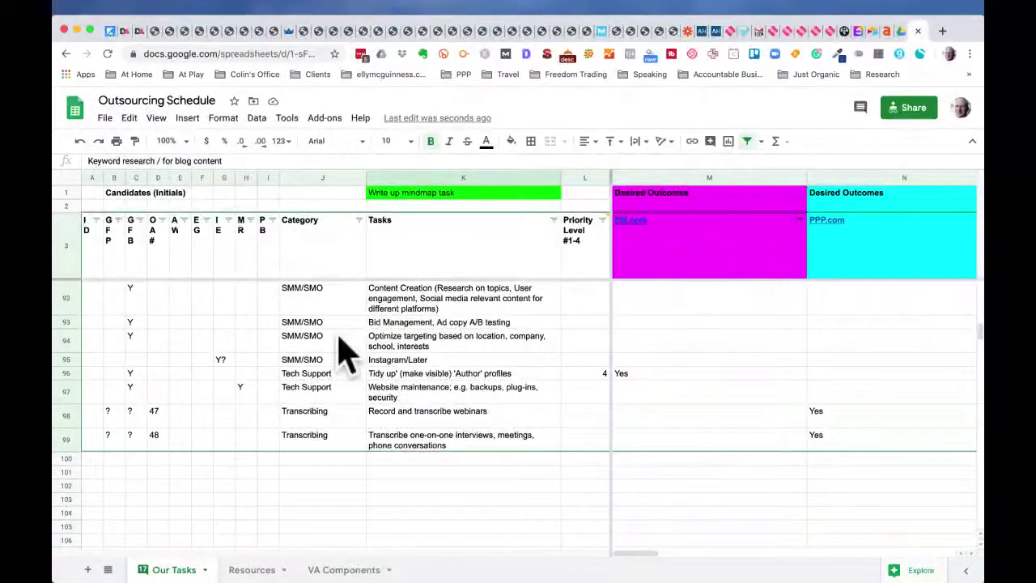
scroll(346, 351, up, 5)
scroll(346, 352, up, 10)
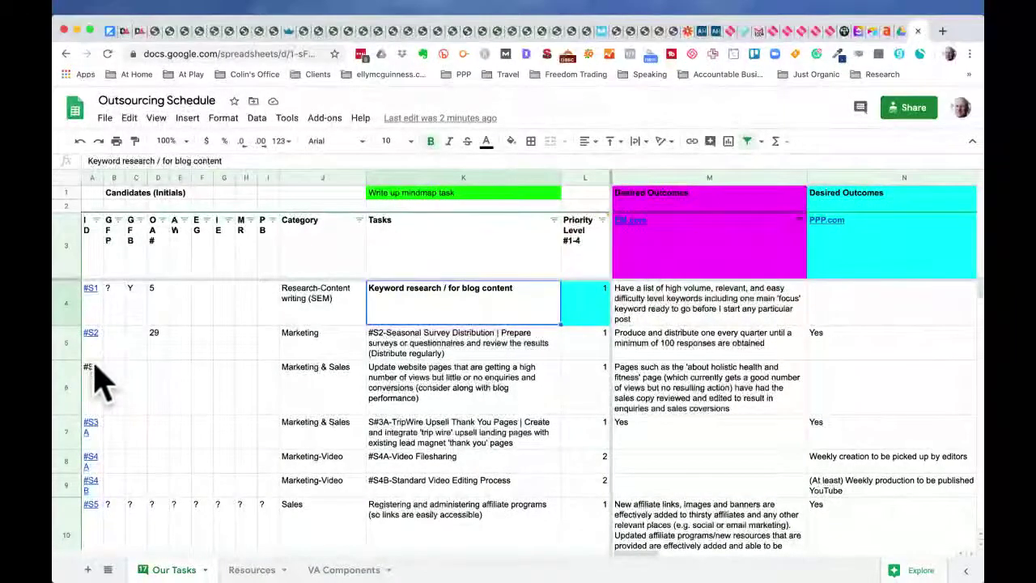
Step: Check the linked IDs of the first tasks and select the #S3 task about updating website pages
scroll(109, 433, down, 10)
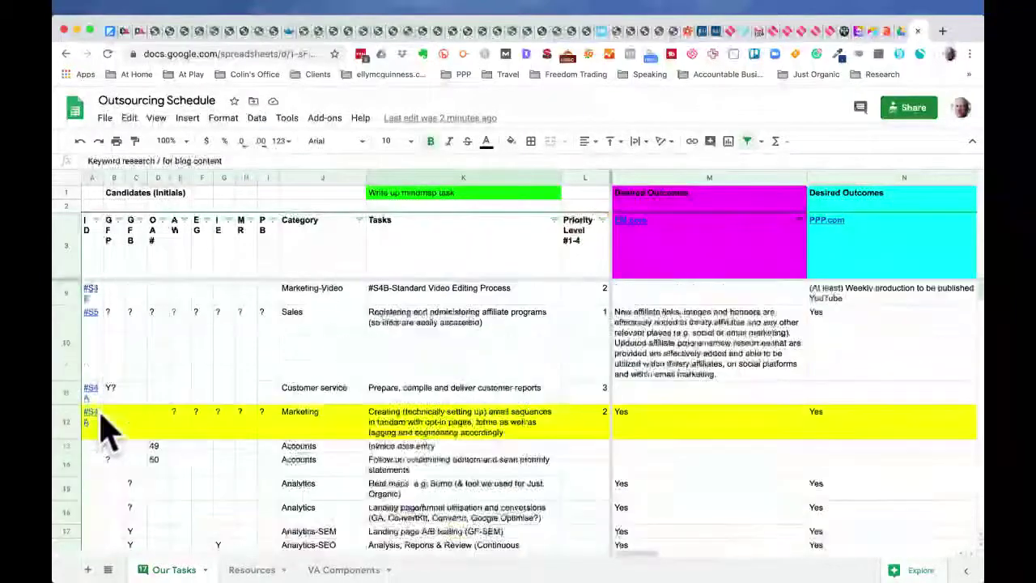
scroll(109, 434, up, 10)
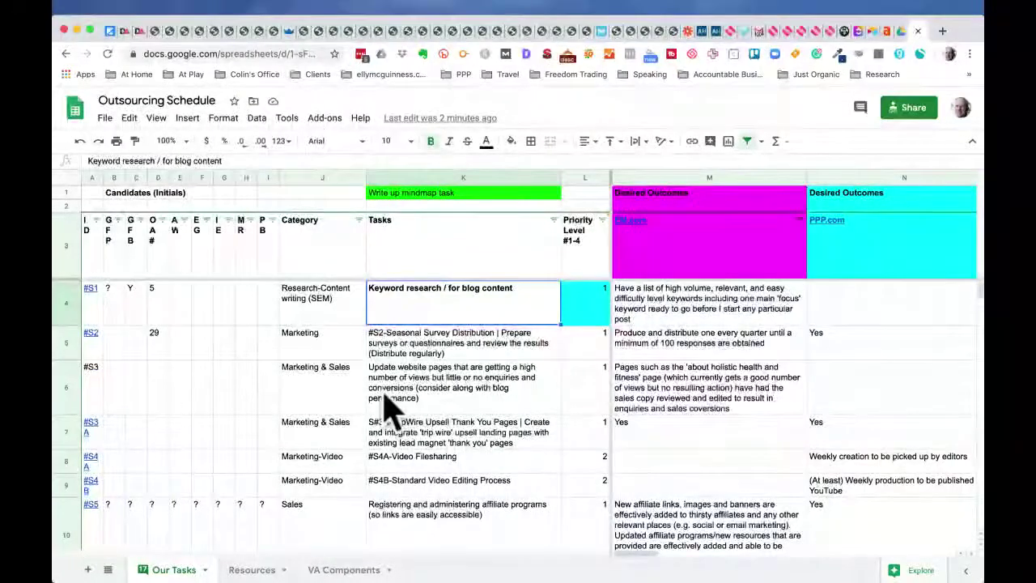
click(429, 389)
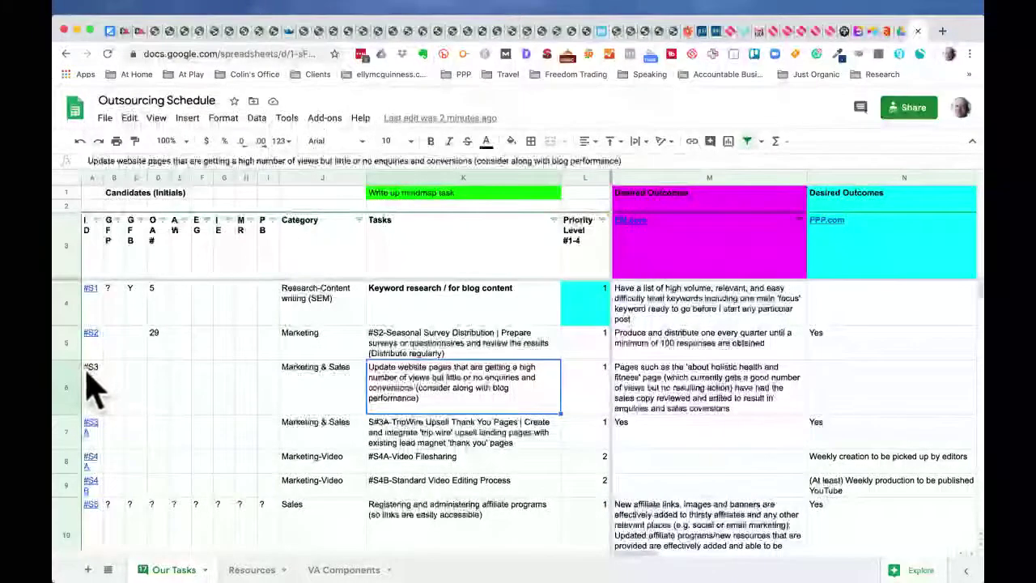
Step: Switch to the other browser window showing the Systems-Framework (Our one) document to view its template headings
mouse_move(94, 337)
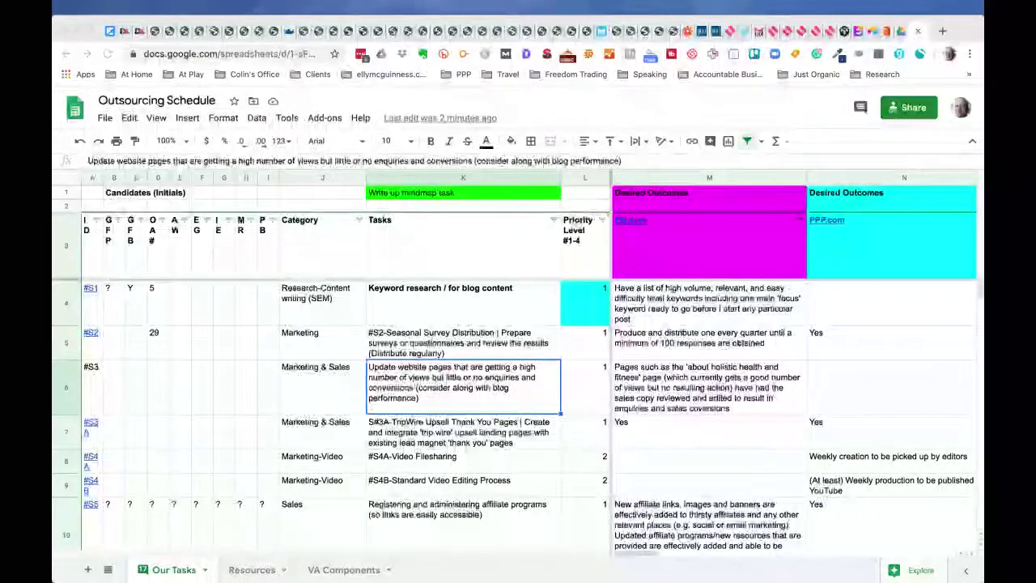
key(super+grave)
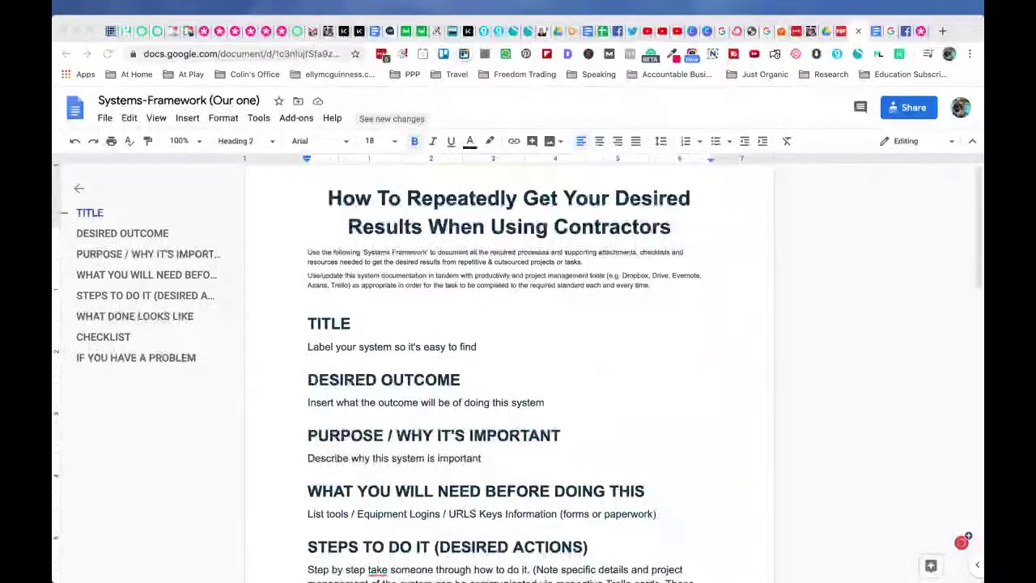
click(320, 288)
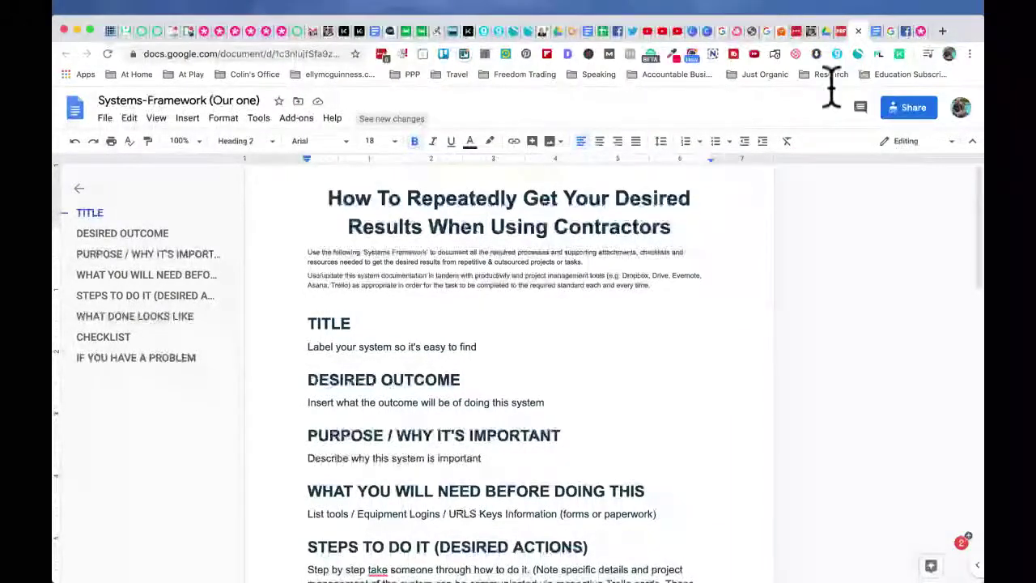
Step: Open the #S4A-Video File Sharing document and read from its title through the What You Will Need Before Doing This section
click(875, 32)
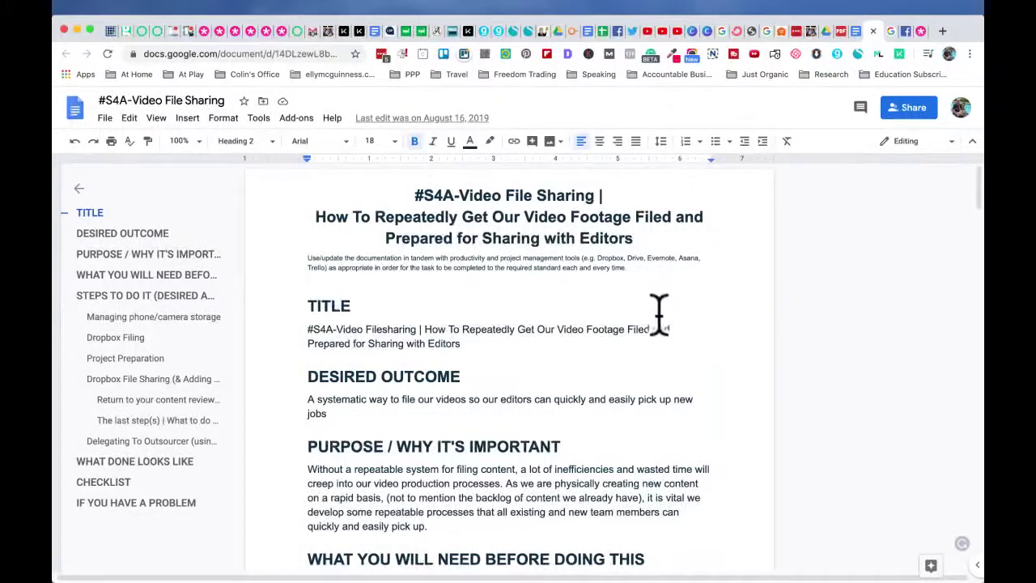
scroll(601, 433, down, 3)
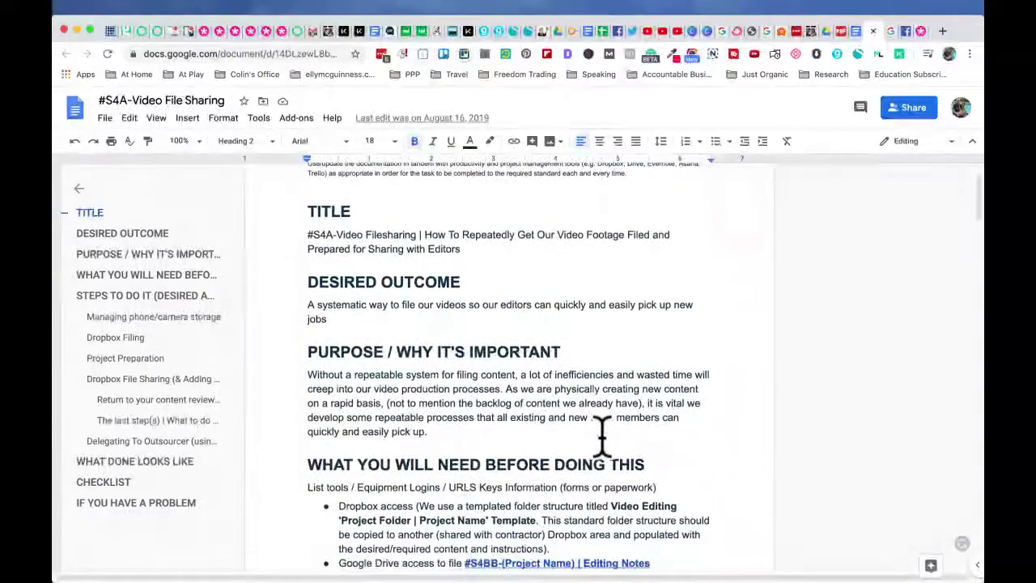
scroll(602, 433, down, 1)
scroll(601, 429, down, 1)
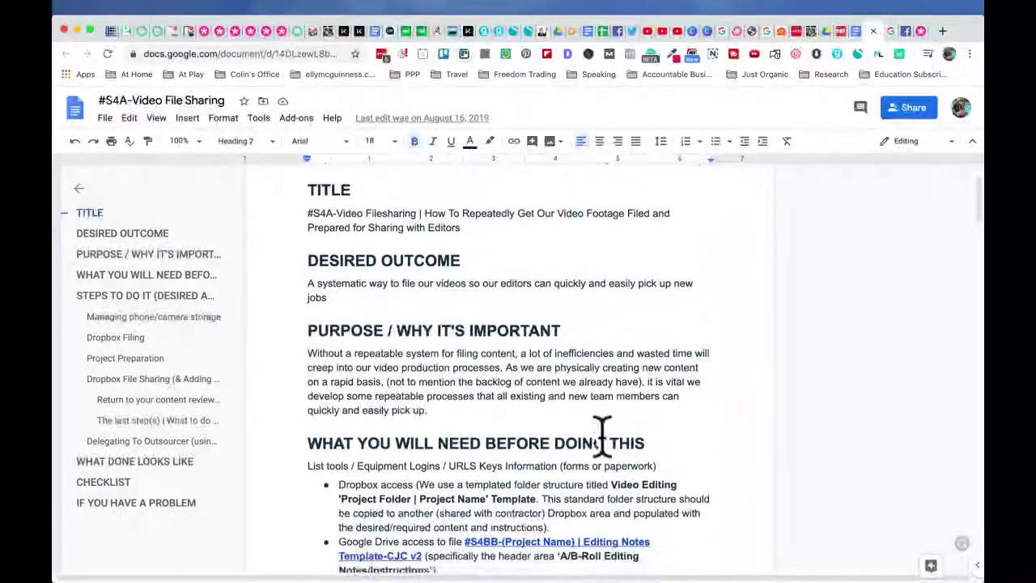
scroll(602, 433, down, 4)
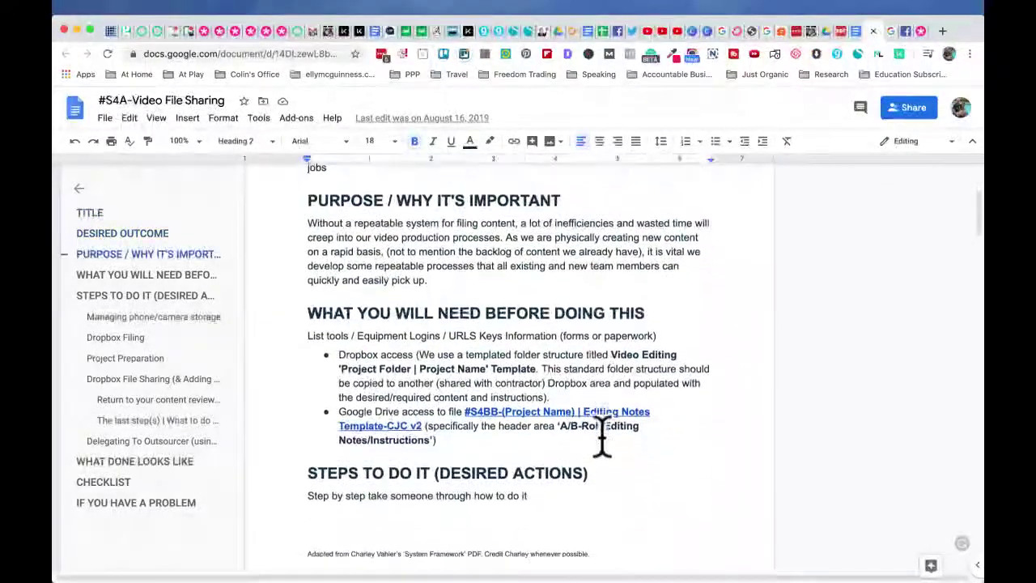
scroll(602, 438, down, 1)
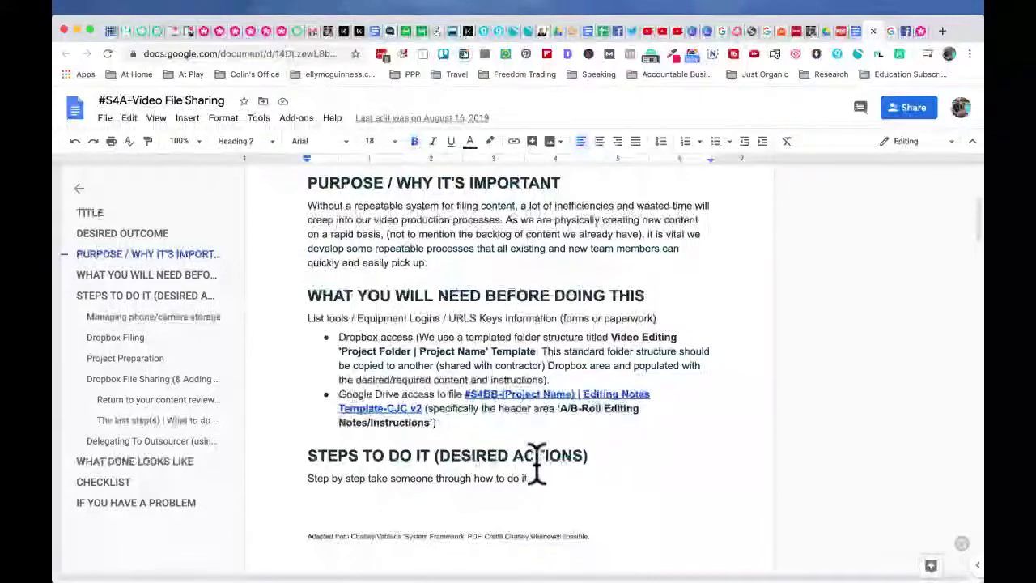
Step: Go to the Steps To Do It section and read its instructions, including the Dropbox File Sharing part
click(119, 301)
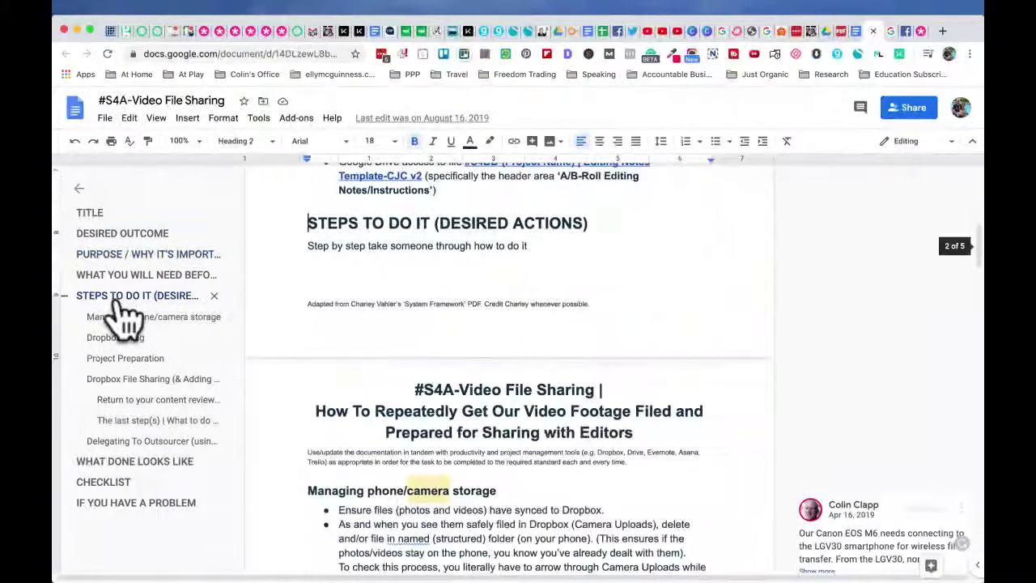
scroll(350, 291, down, 4)
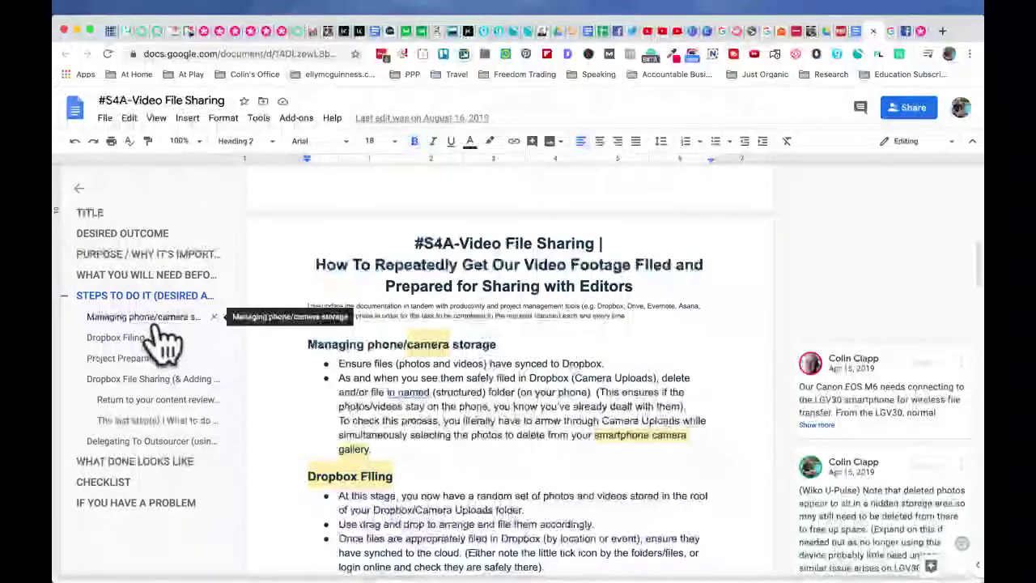
click(119, 381)
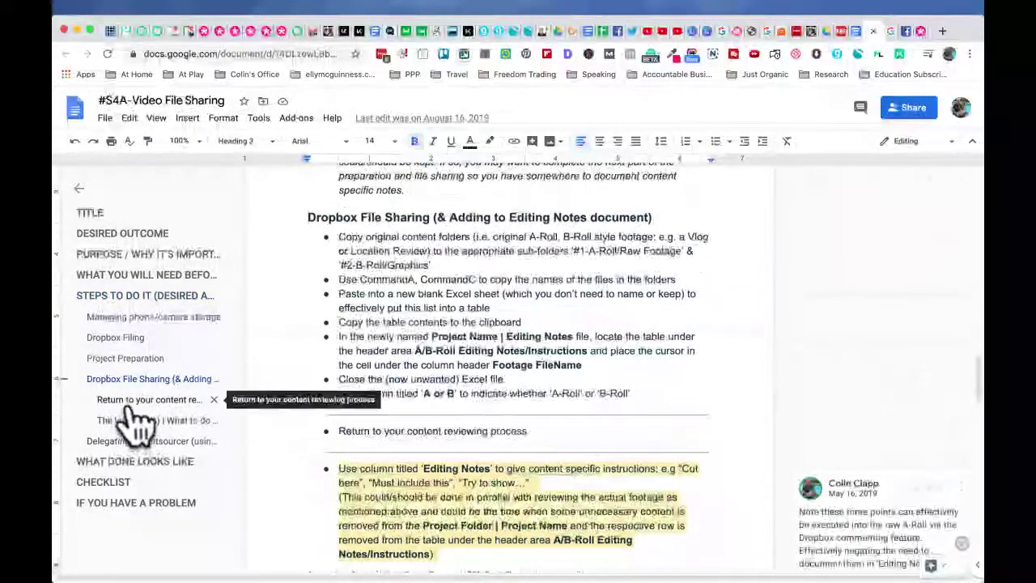
scroll(412, 453, down, 3)
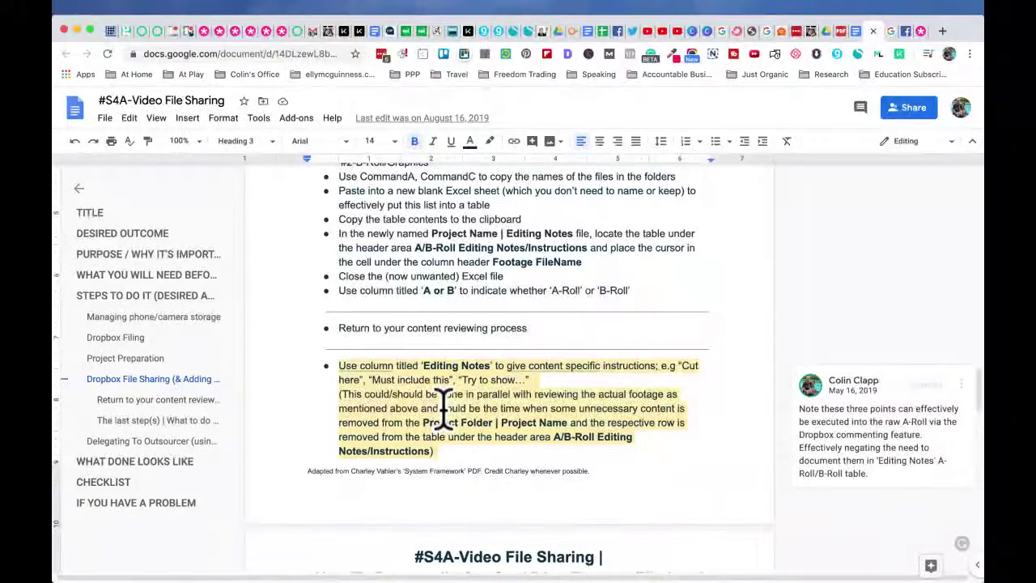
Step: Go to the Delegating To Outsourcer (using Trello) section and read on to What Done Looks Like
click(160, 445)
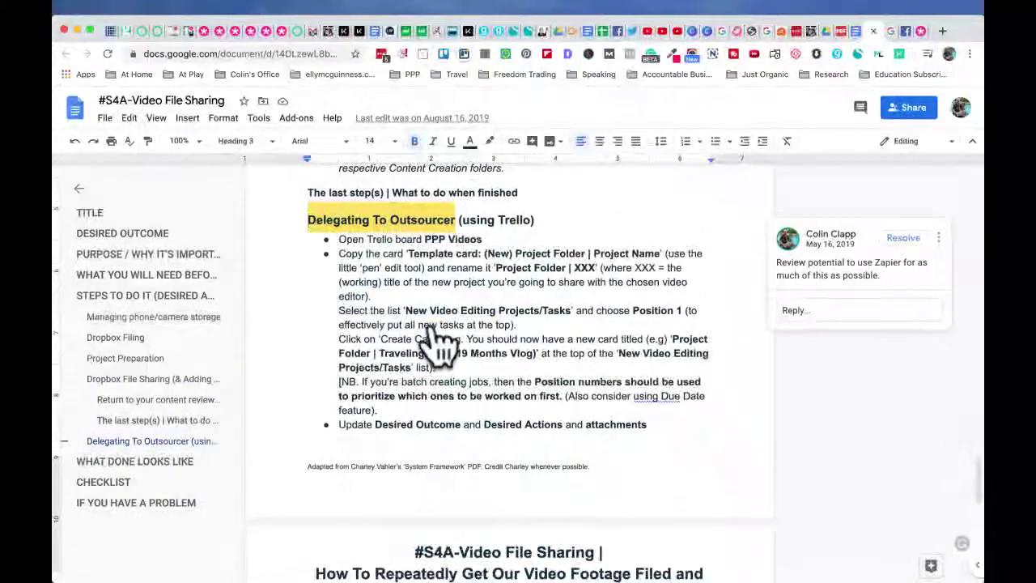
scroll(429, 347, down, 3)
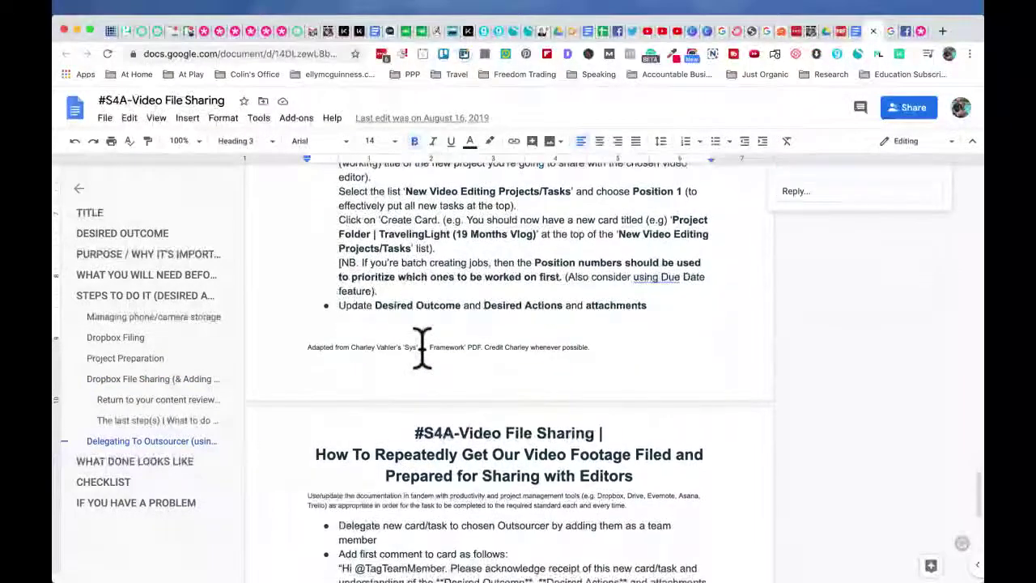
scroll(423, 346, down, 4)
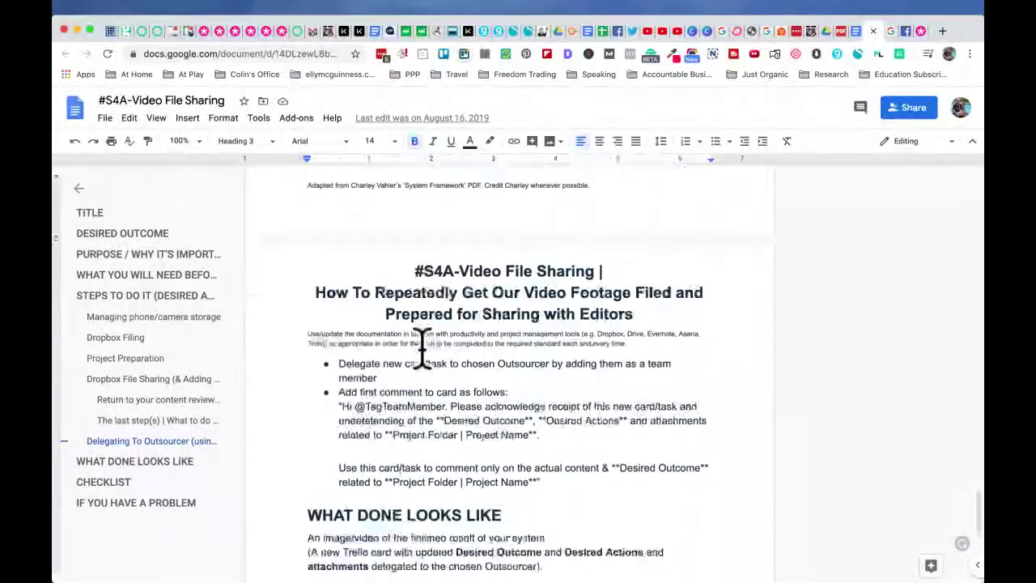
Step: Read the What Done Looks Like, Checklist and If You Have A Problem sections at the end of the #S4A-Video File Sharing document
scroll(422, 348, down, 6)
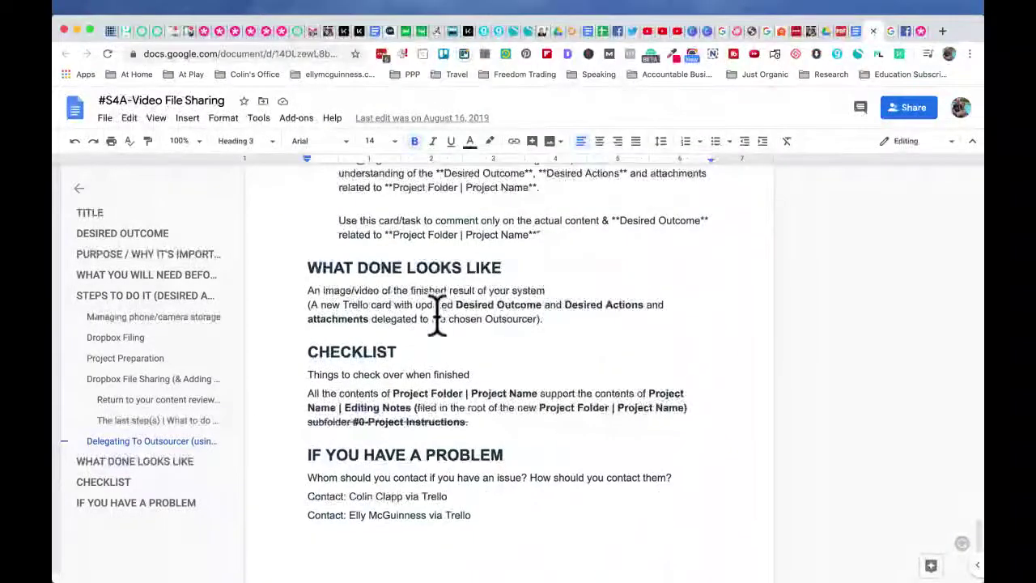
click(143, 464)
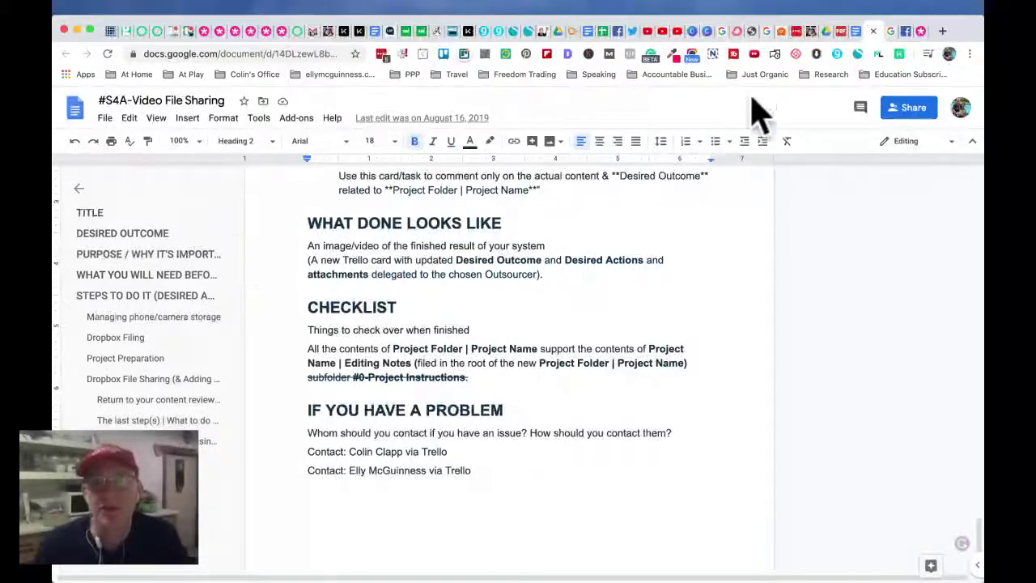
Step: Open the Systems-Framework.pdf file and view its cover and the template headings on page 2
click(840, 32)
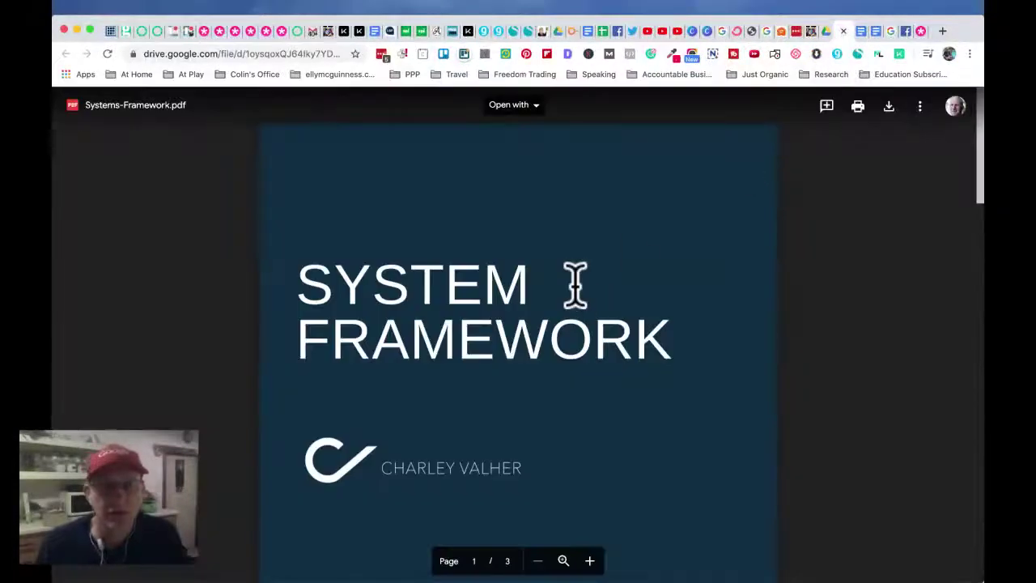
scroll(575, 283, down, 10)
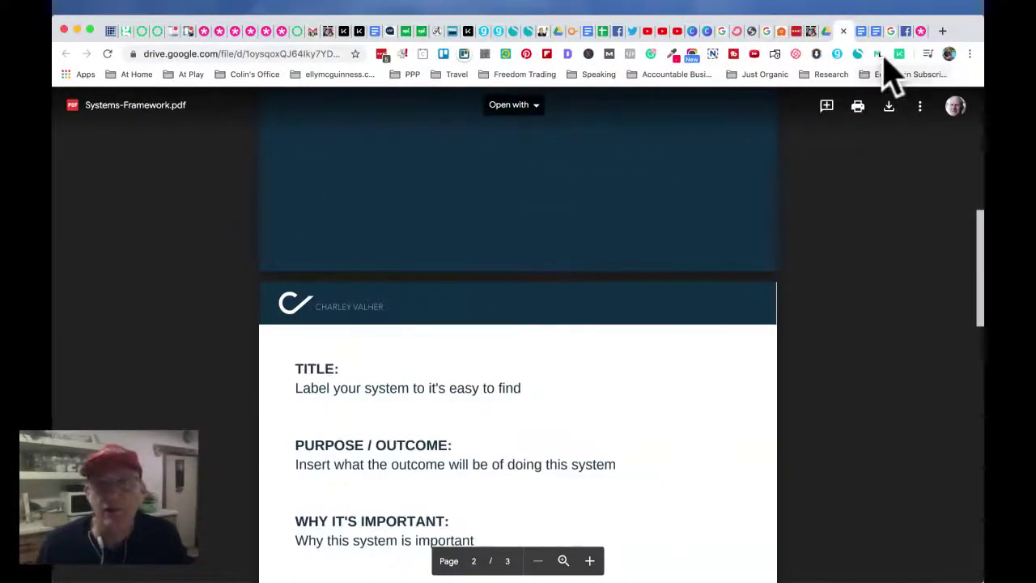
Step: Look through the Systems-Framework (Our one) document from Title to Checklist, and bring up its option for making a copy
click(861, 33)
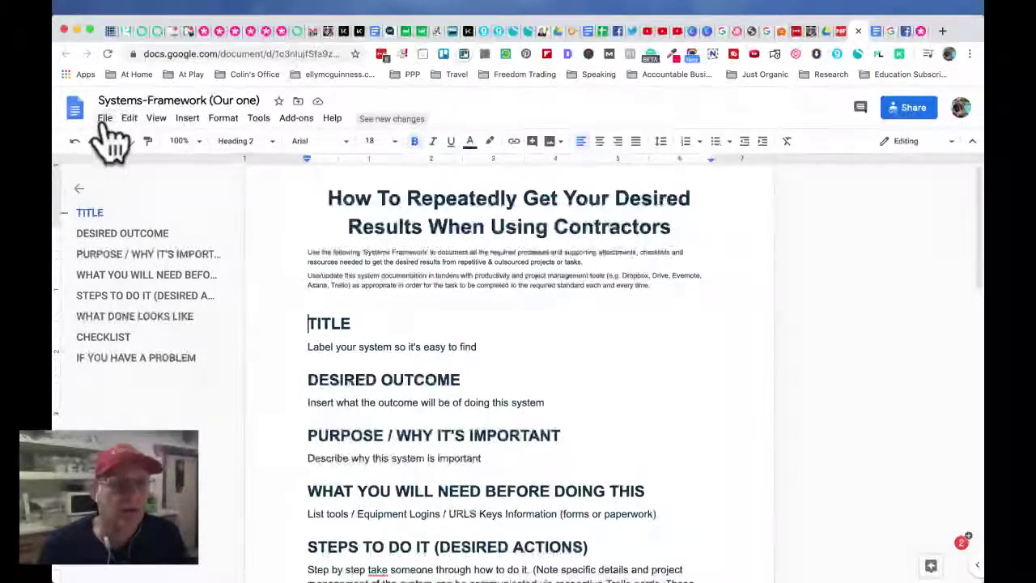
scroll(370, 301, down, 2)
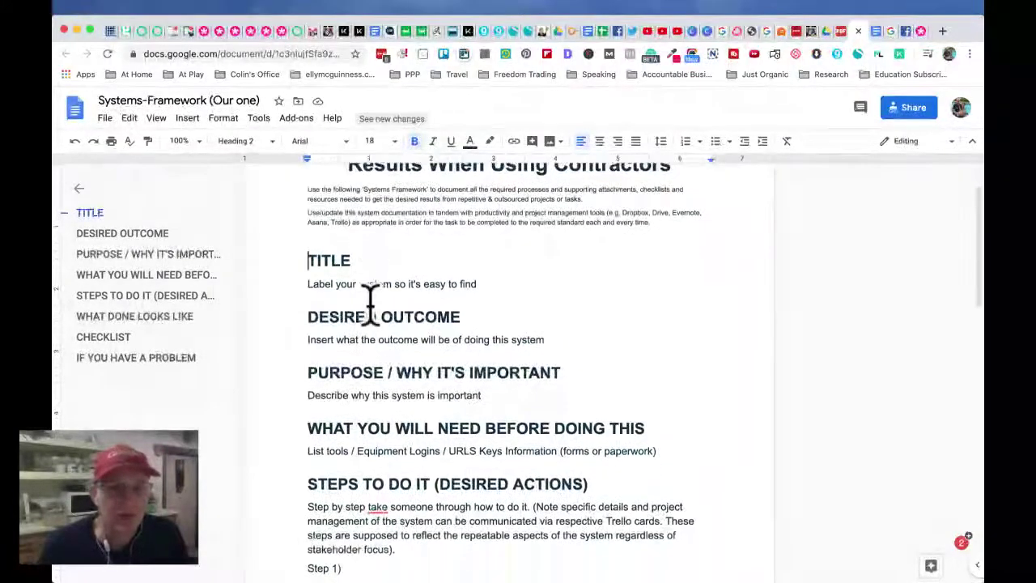
scroll(370, 301, down, 12)
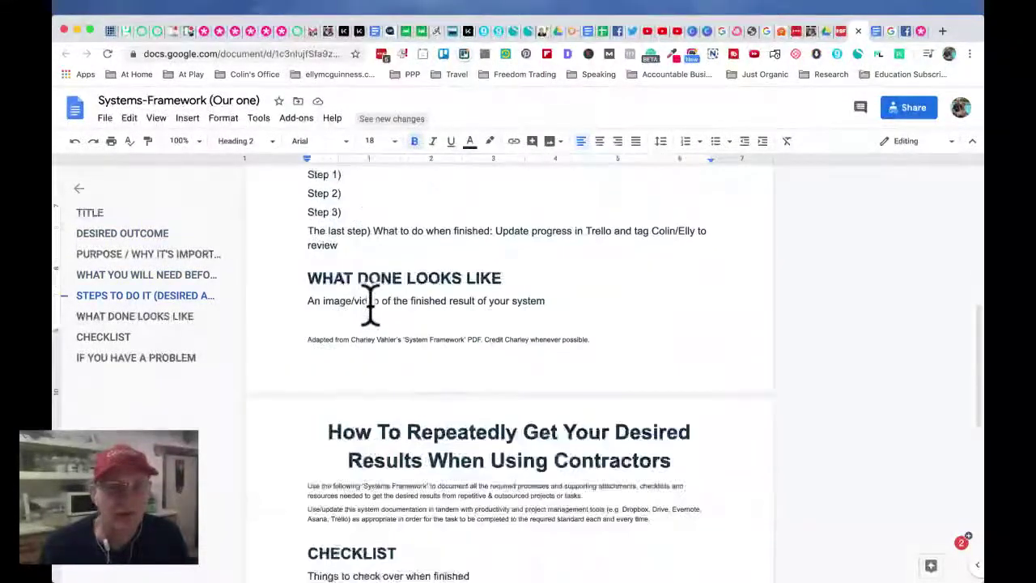
scroll(370, 301, down, 1)
scroll(289, 347, down, 3)
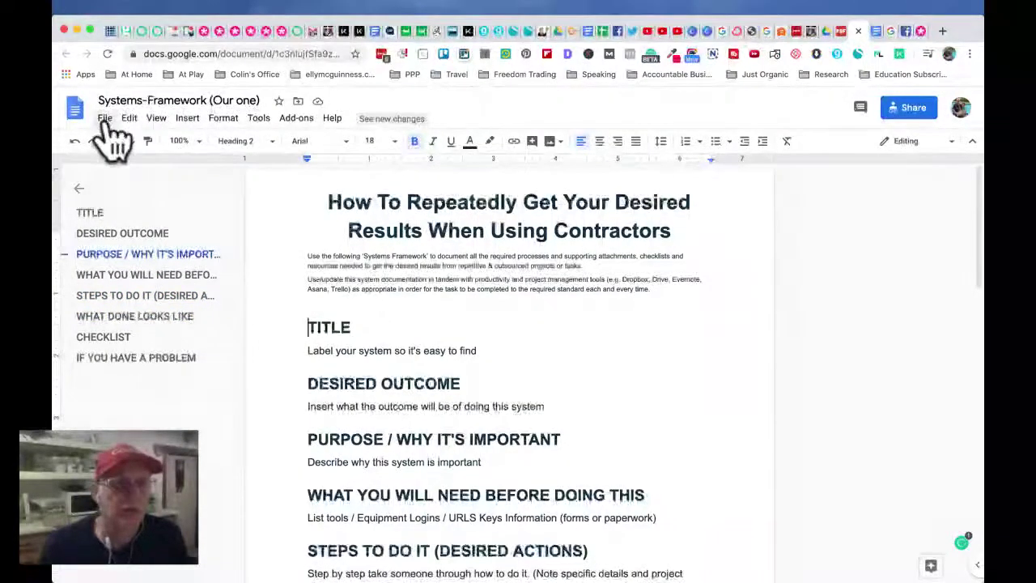
click(105, 119)
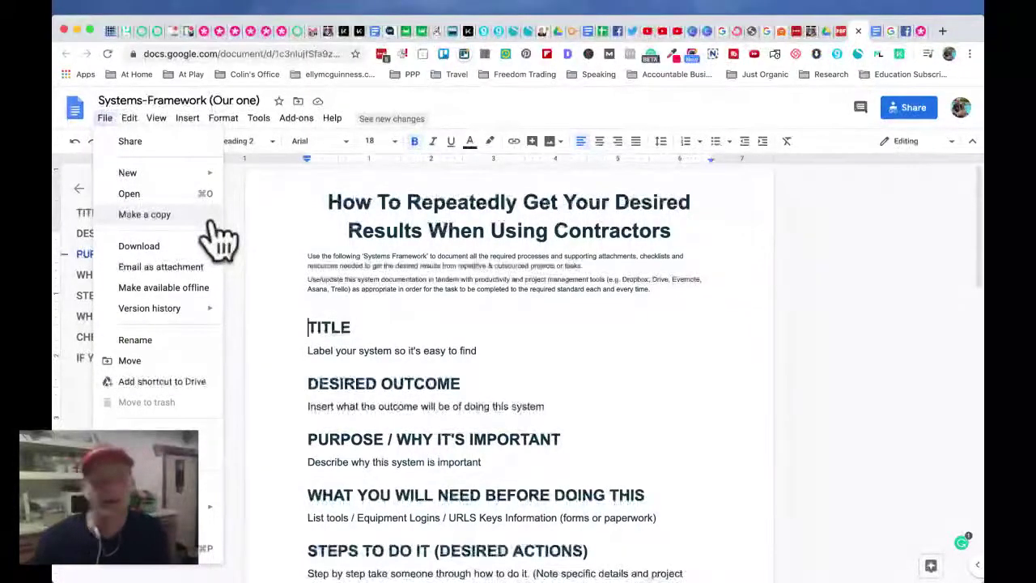
Step: Return to the #S4A-Video File Sharing document and go back up to its Title and Desired Outcome sections
click(876, 32)
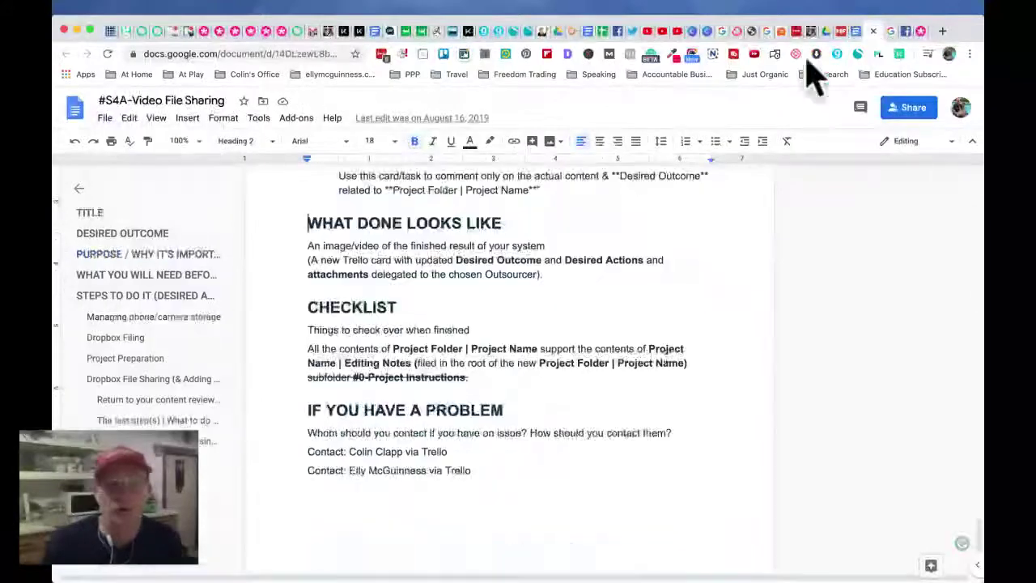
scroll(429, 207, up, 10)
scroll(429, 206, up, 15)
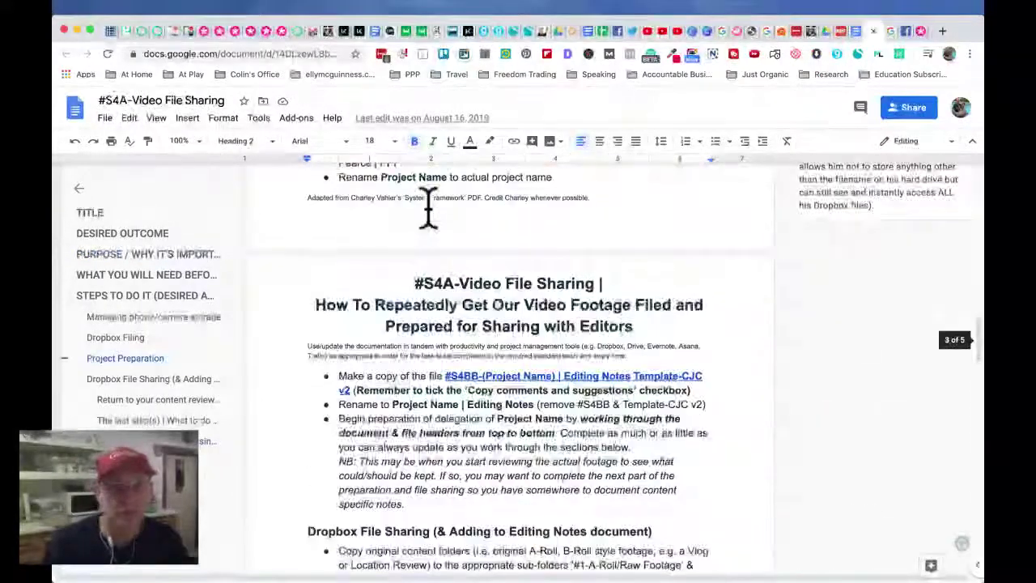
scroll(429, 202, up, 15)
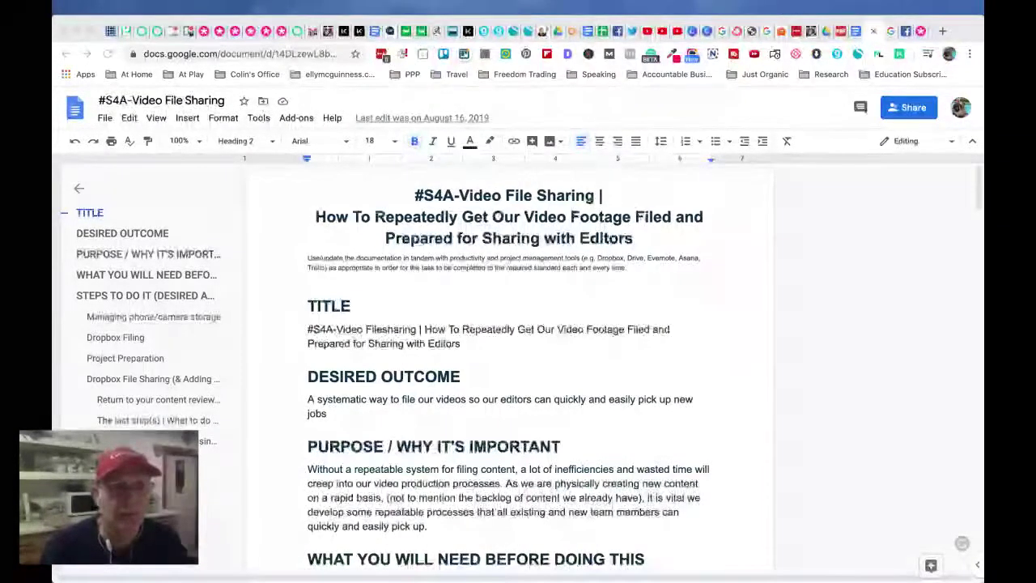
Step: Switch to the browser window with the Outsourcing Schedule spreadsheet and view the #S4A-Video Filesharing task row
key(super+grave)
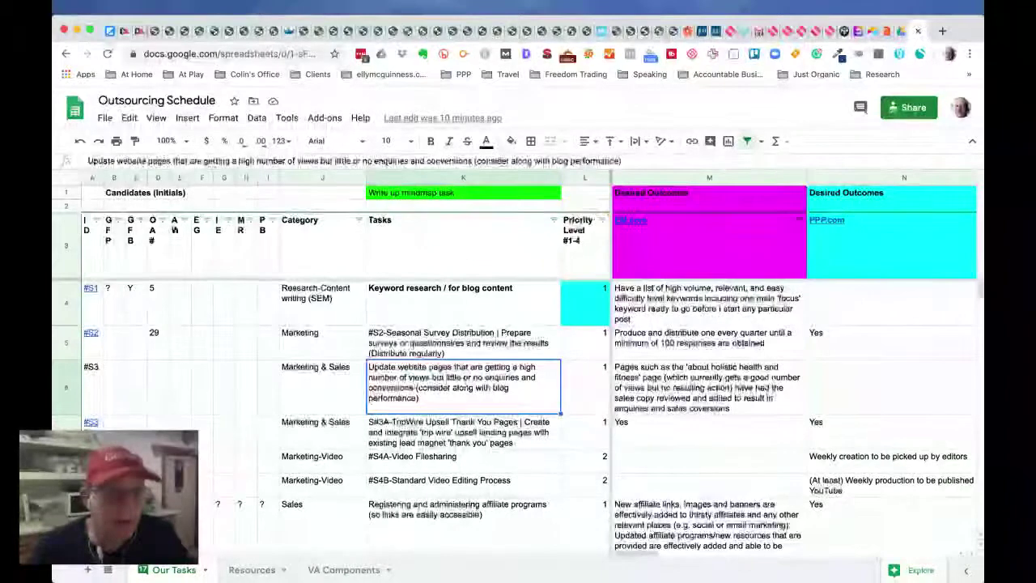
mouse_move(91, 457)
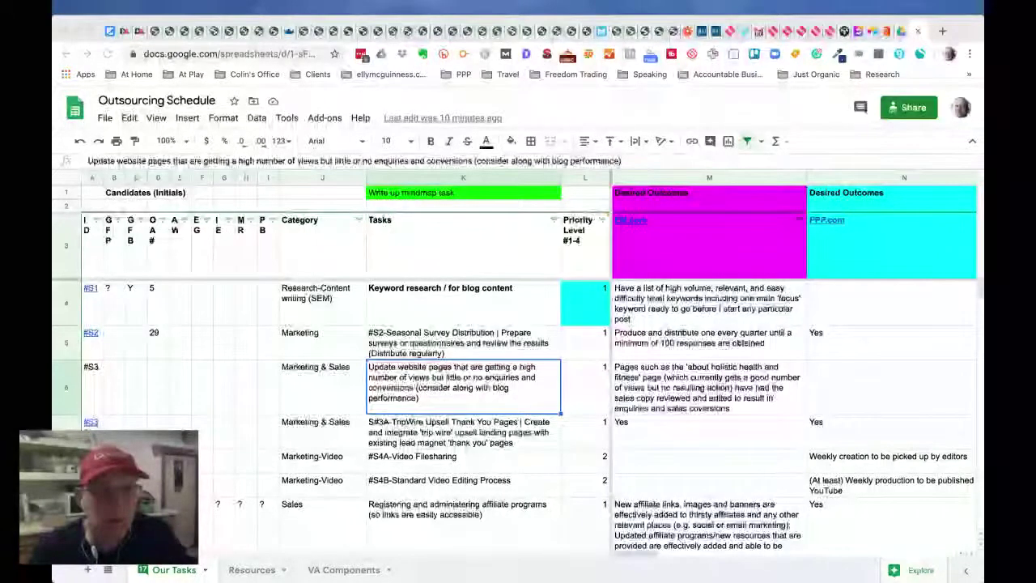
Step: Switch back to the #S4A-Video File Sharing document and skim from its title through the Project Preparation instructions
key(super+grave)
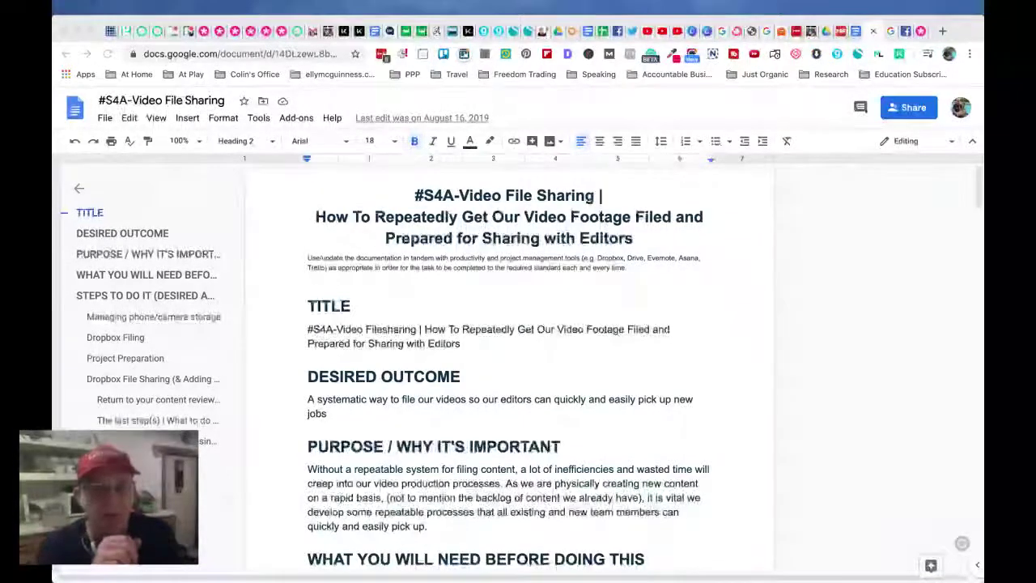
click(323, 255)
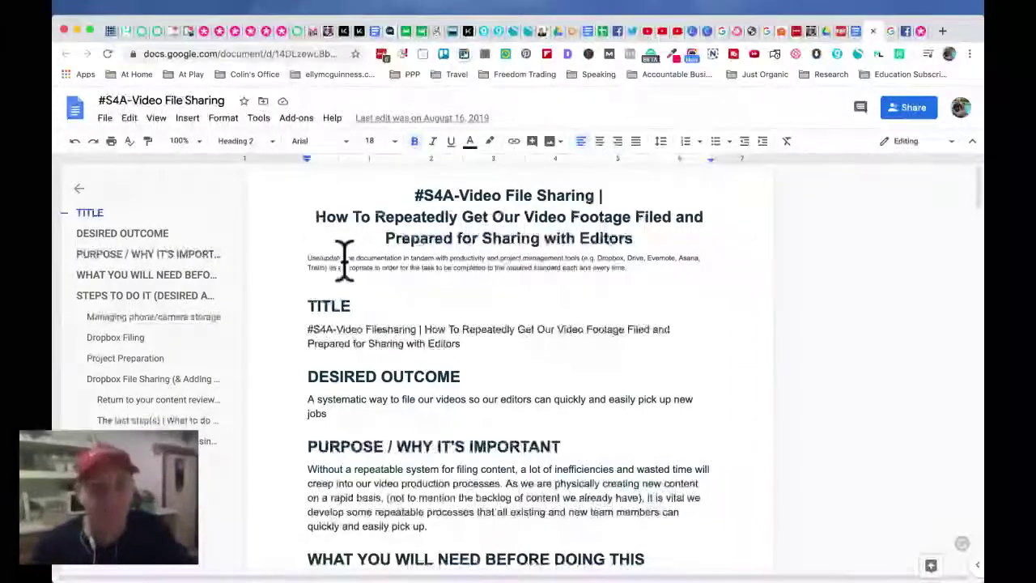
scroll(344, 259, down, 10)
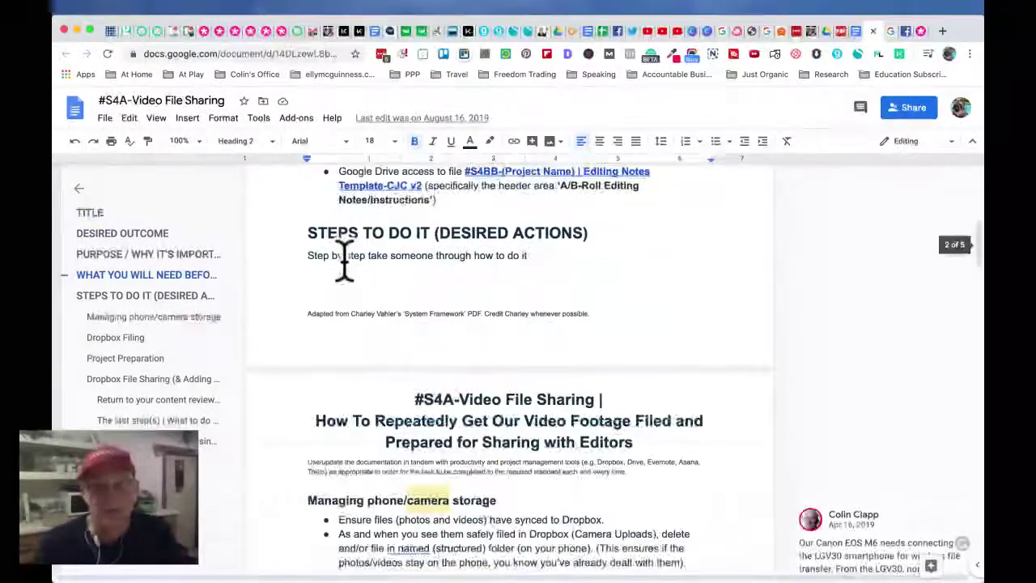
scroll(344, 259, down, 10)
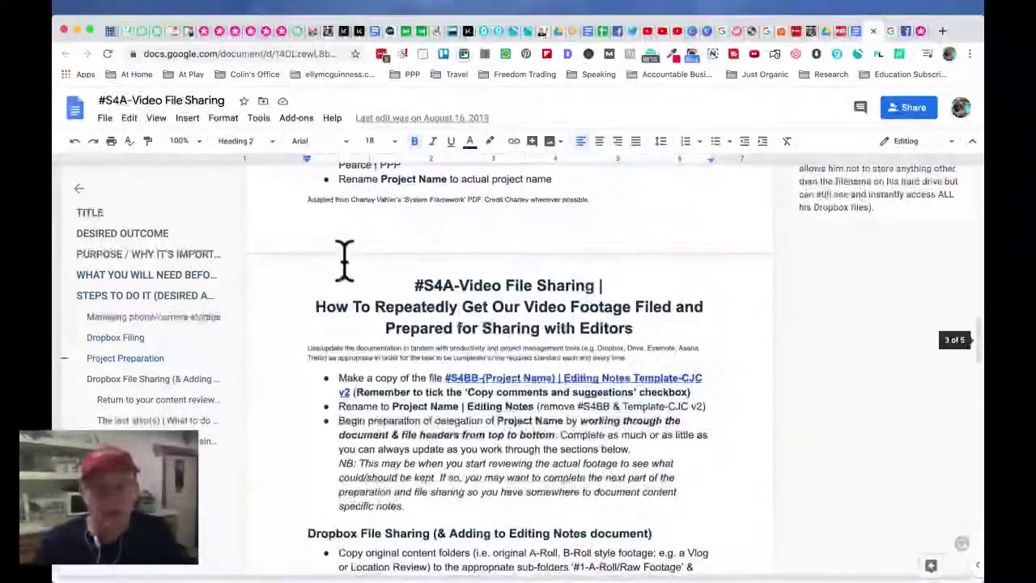